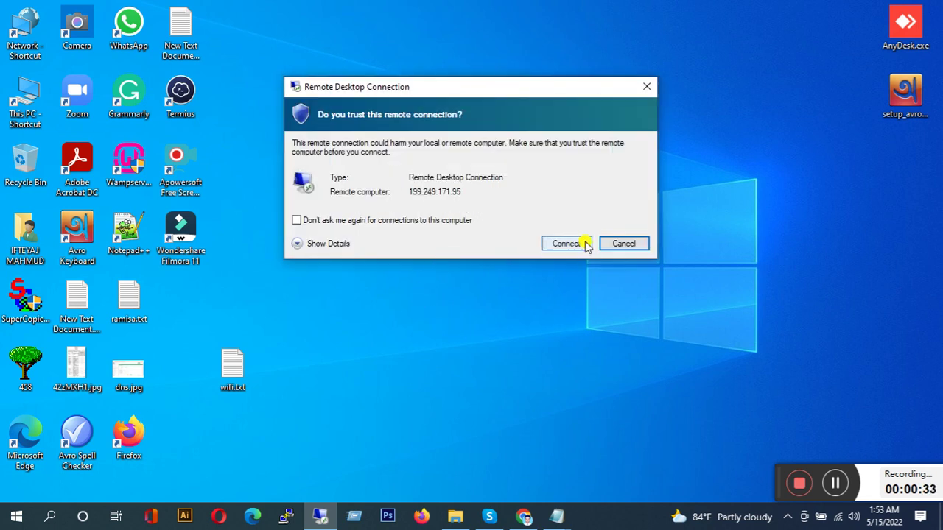
- Connect to the remote computer by entering the Administrator account password and accepting its untrusted certificate
click(567, 243)
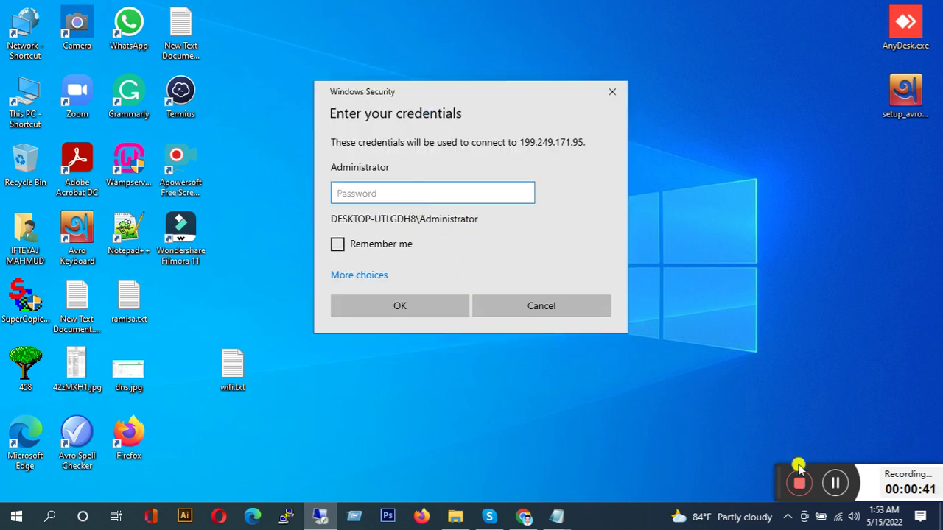
click(410, 191)
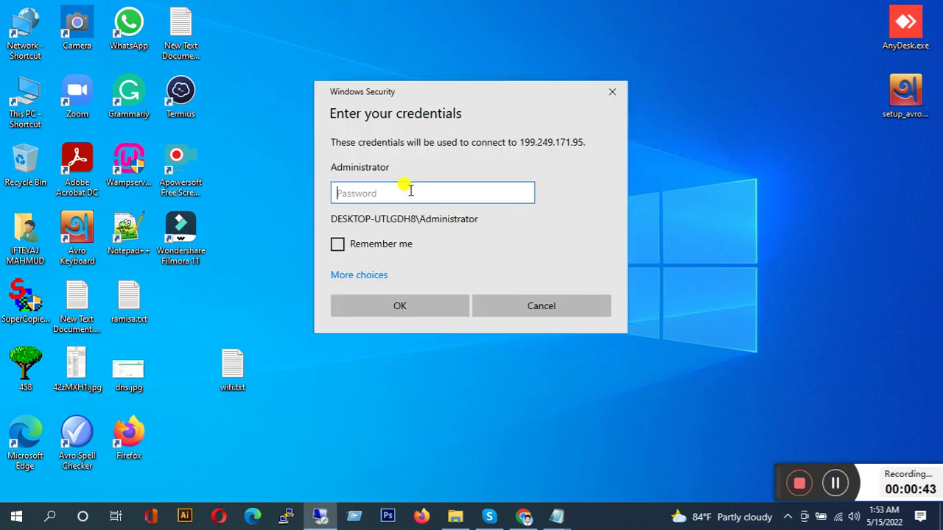
key(ctrl+v)
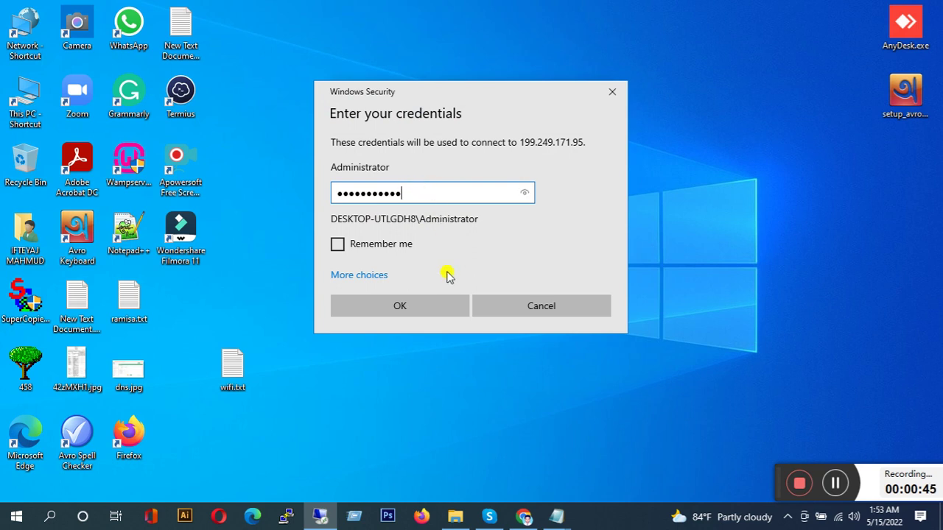
click(417, 306)
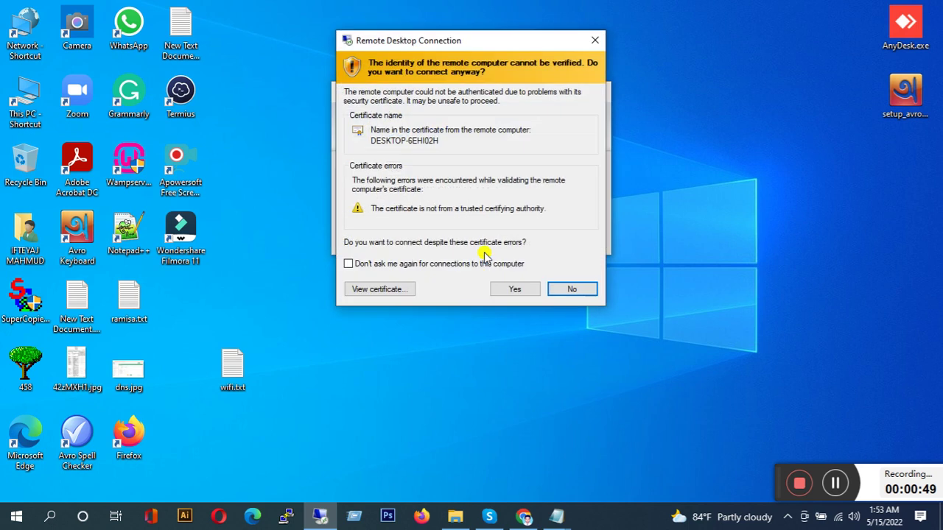
click(514, 289)
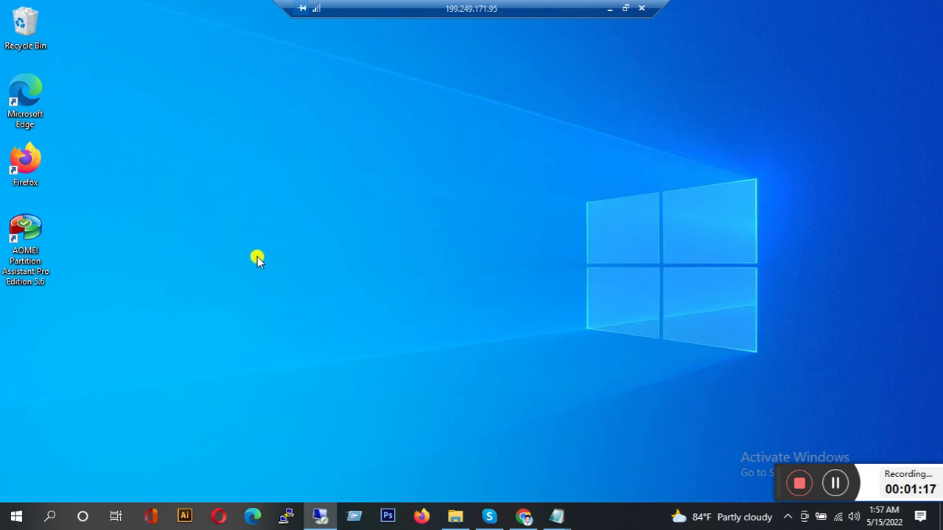
right_click(215, 165)
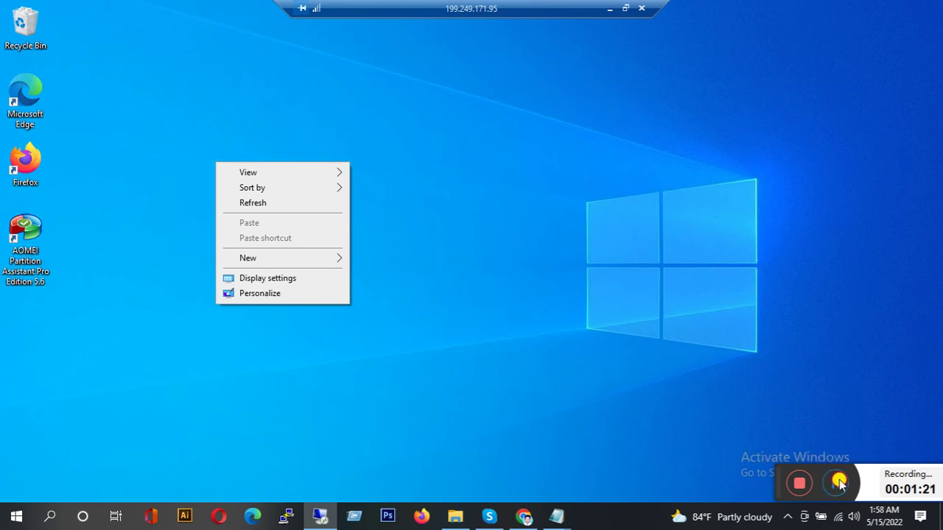
click(836, 482)
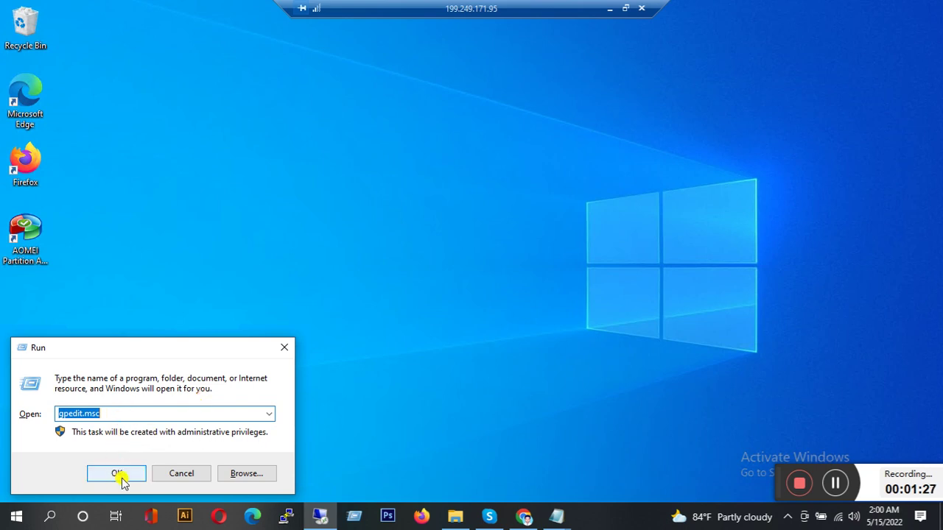
- Open the Local Group Policy Editor by running gpedit.msc, and clear the view by widening its tree and minimizing the browser
click(109, 414)
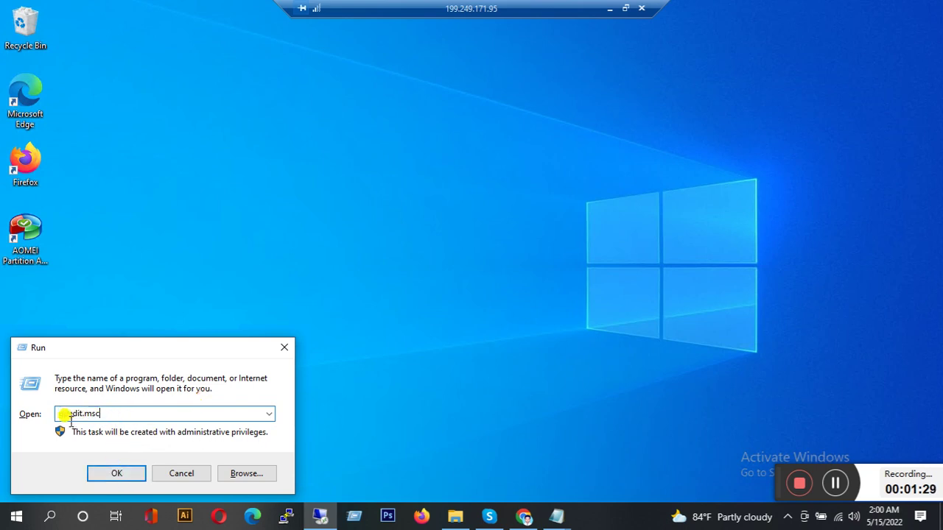
drag(109, 414, 51, 414)
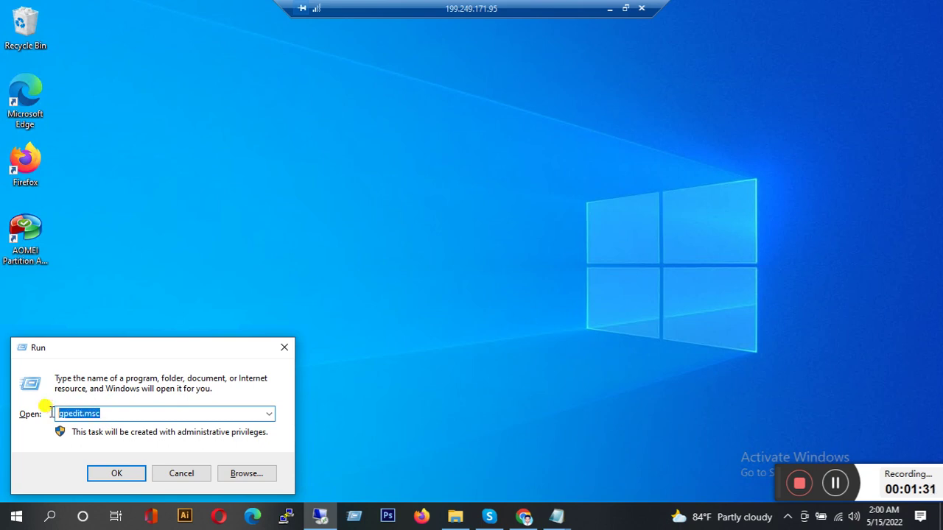
click(122, 475)
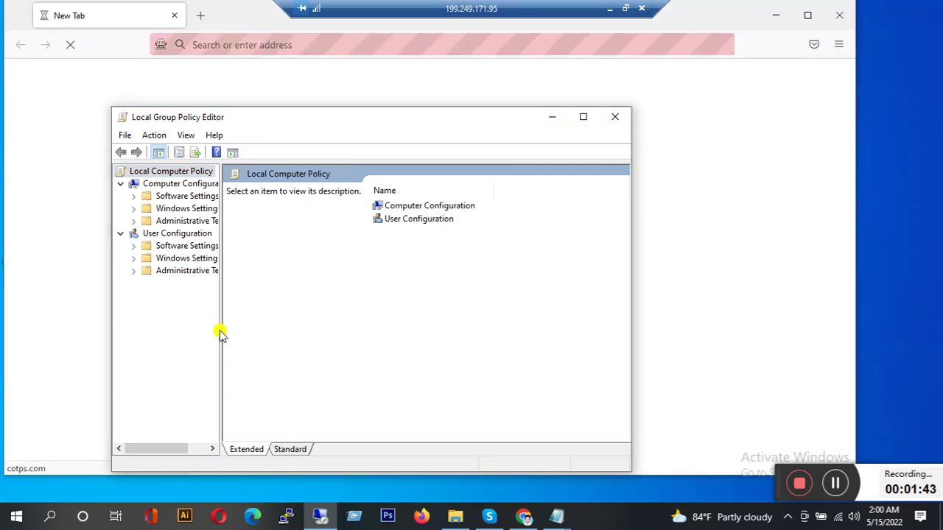
drag(213, 326, 324, 328)
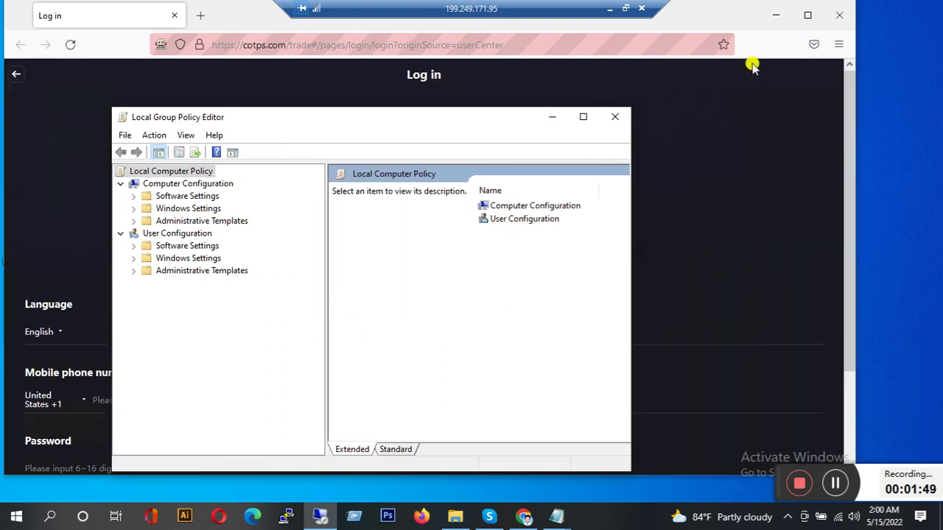
click(778, 17)
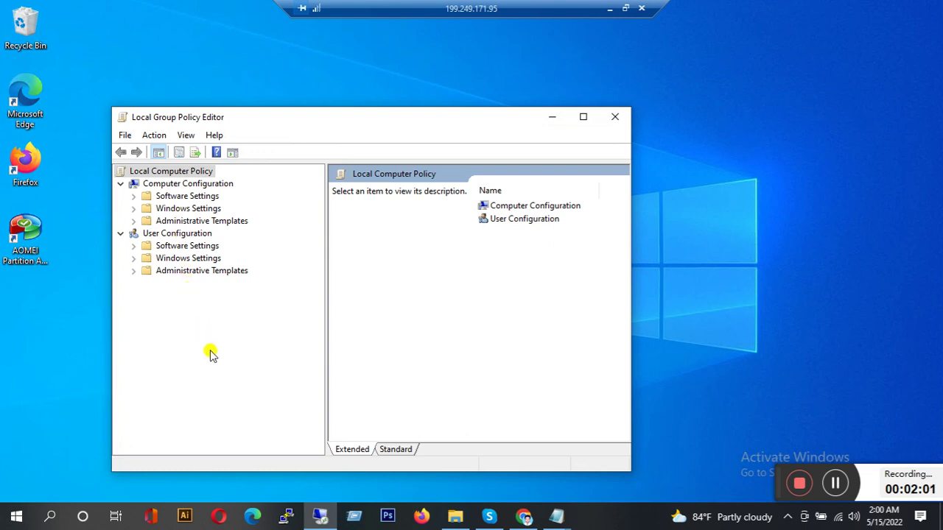
- Expand Administrative Templates under Computer Configuration, including its Windows Components folder
key(Down)
key(Down)
key(Down)
key(Down)
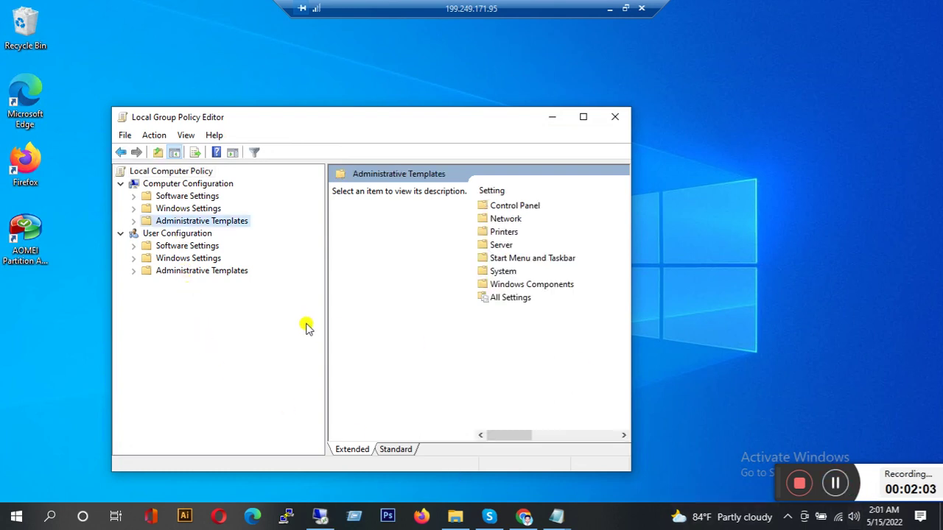
click(161, 184)
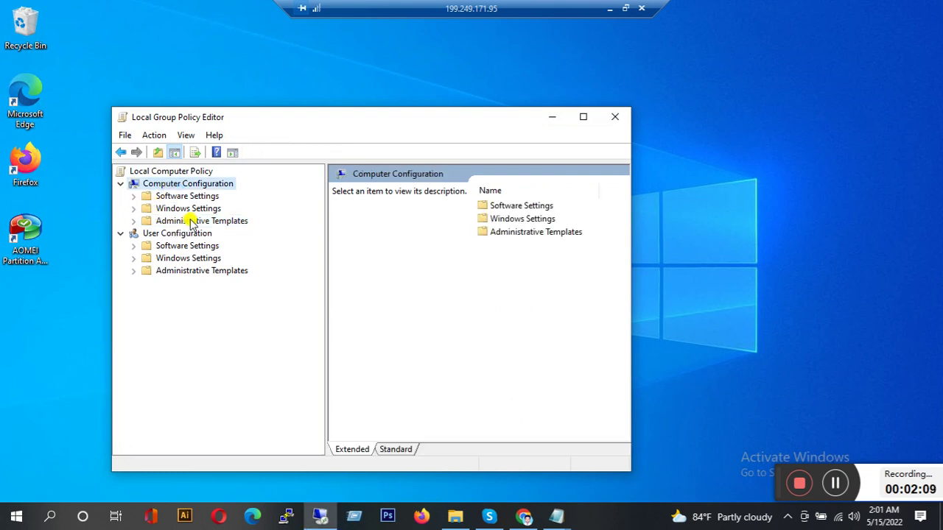
click(193, 221)
click(134, 221)
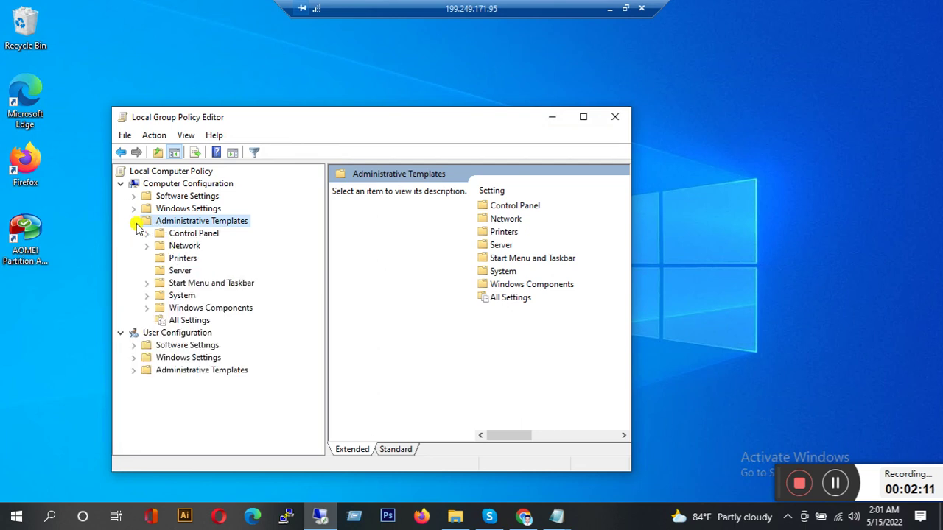
click(191, 310)
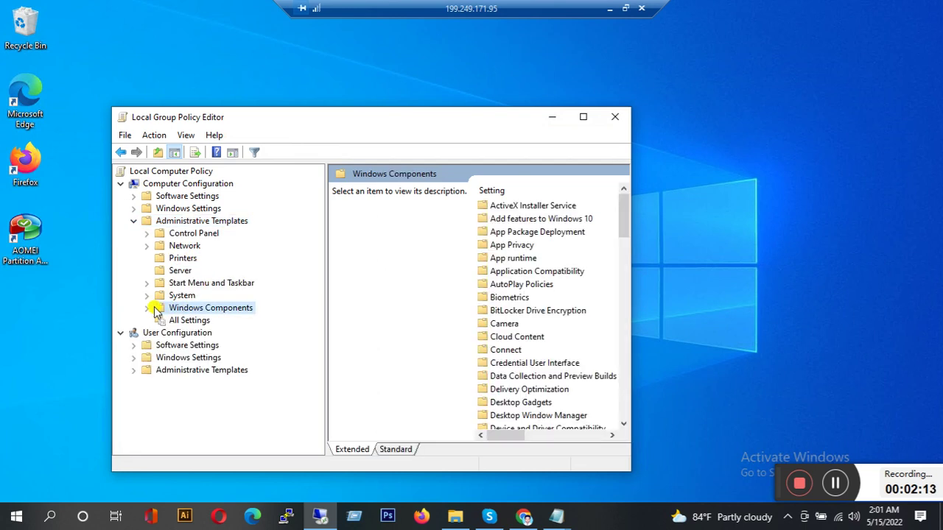
click(148, 308)
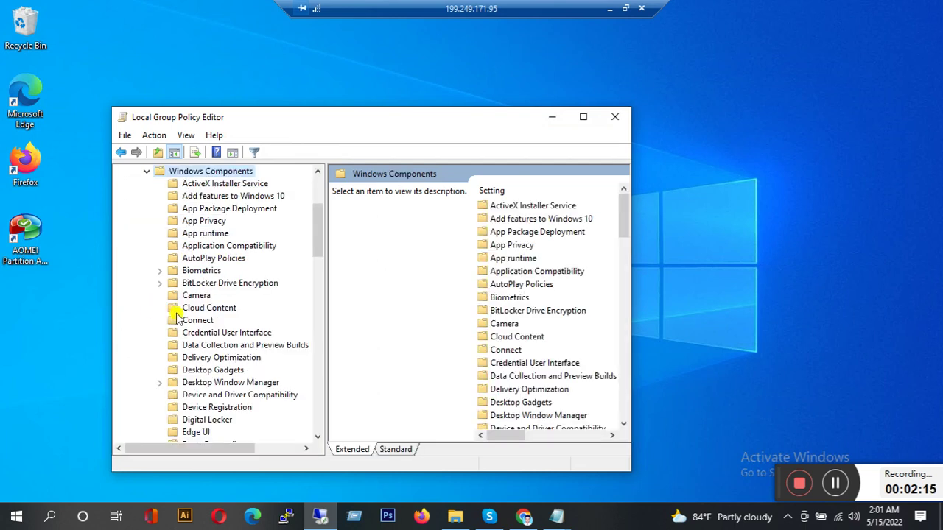
- Open the Windows Update folder within Windows Components and widen the editor window so the setting names are readable
scroll(224, 239, up, 2)
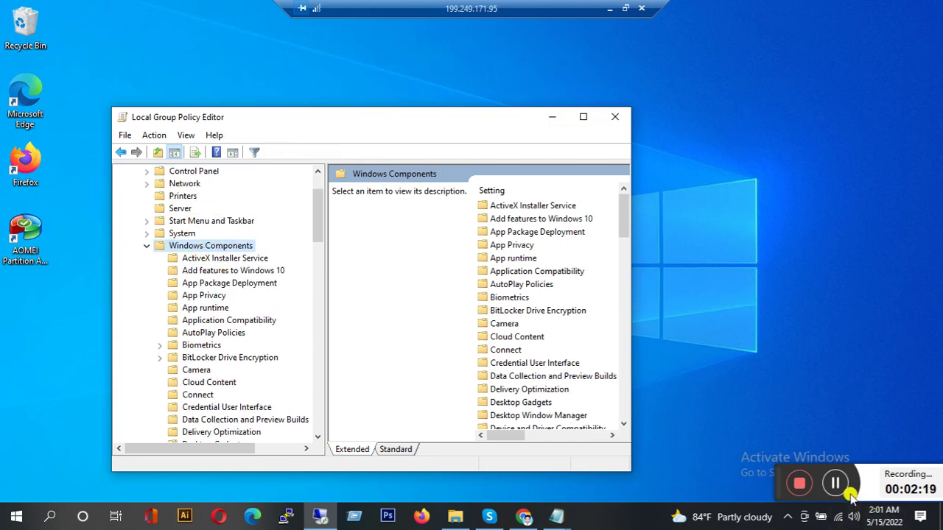
scroll(549, 309, down, 15)
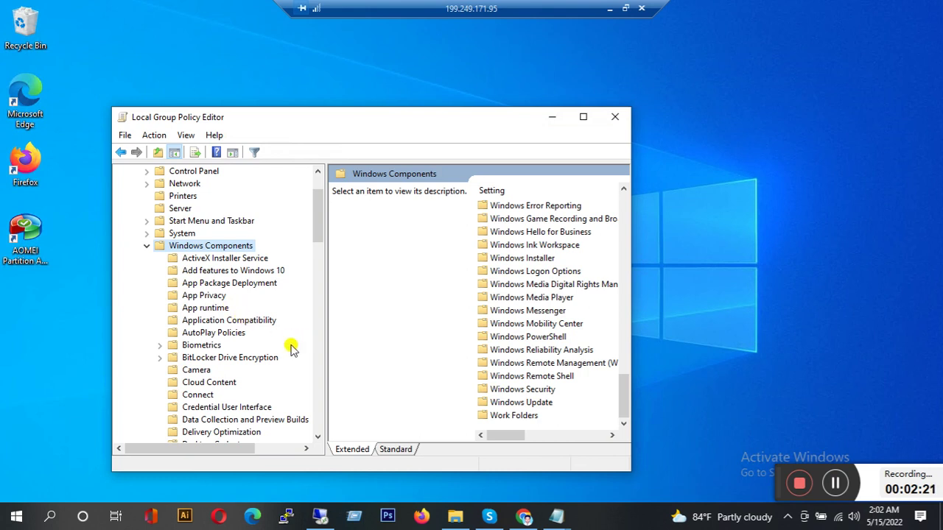
click(495, 403)
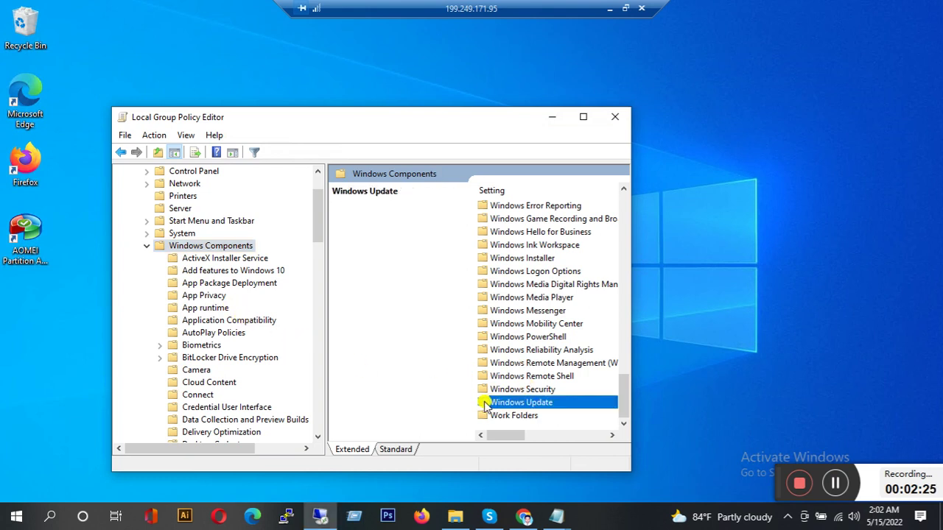
double_click(485, 405)
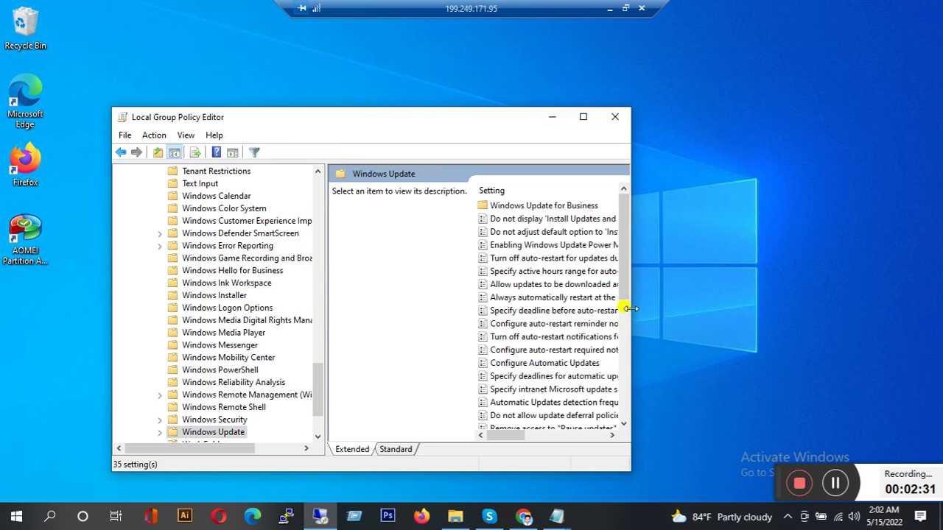
drag(630, 309, 760, 307)
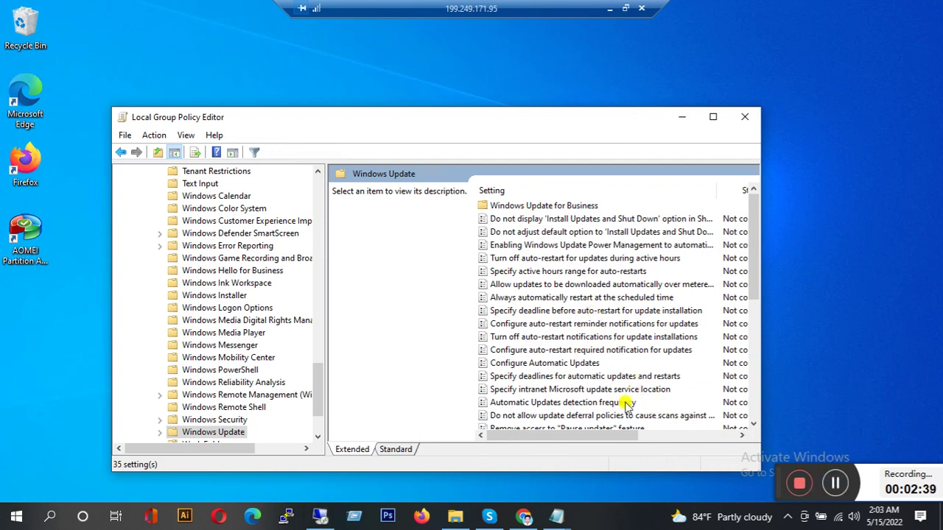
- Open the Configure Automatic Updates policy and read through its help text
click(583, 363)
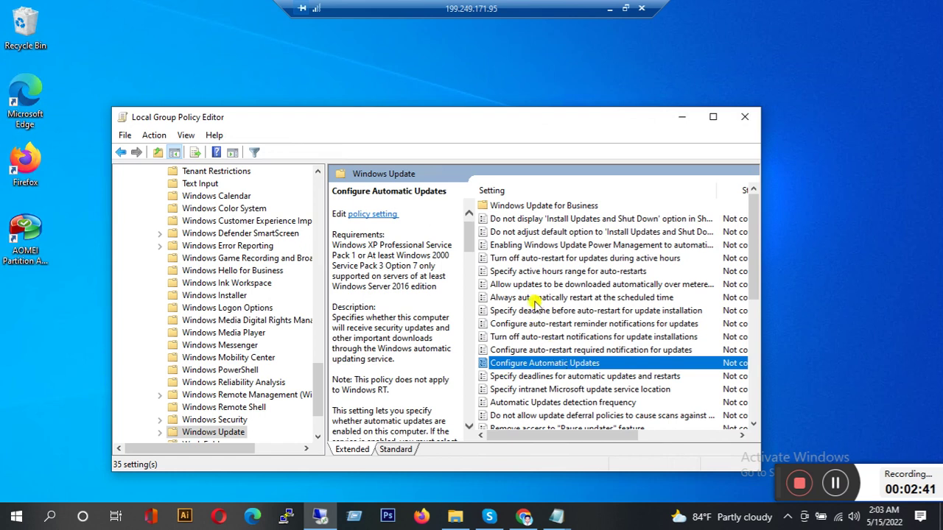
double_click(520, 363)
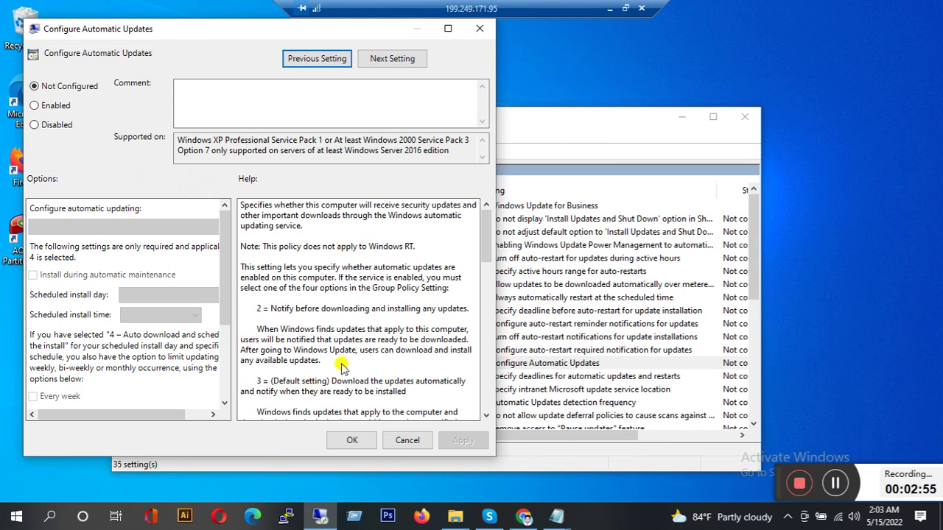
drag(174, 415, 147, 413)
scroll(361, 324, down, 4)
scroll(366, 333, down, 12)
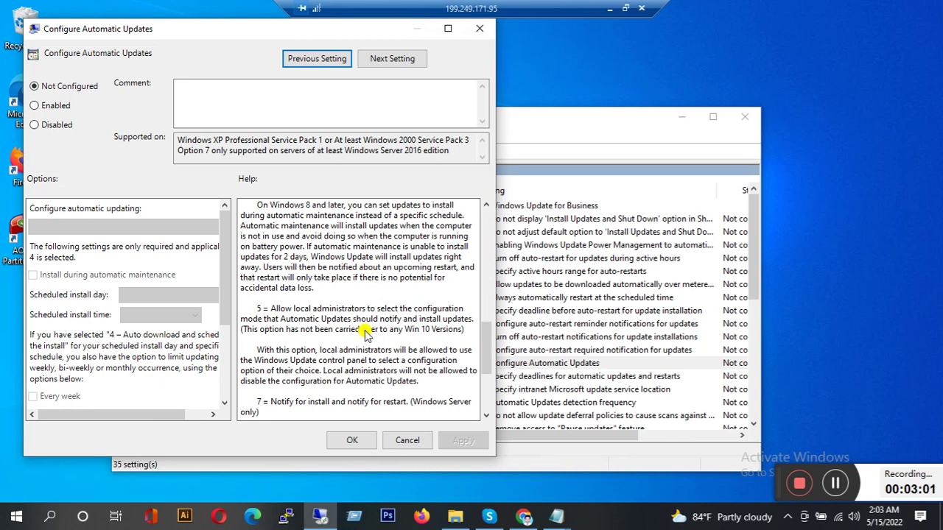
scroll(366, 333, up, 15)
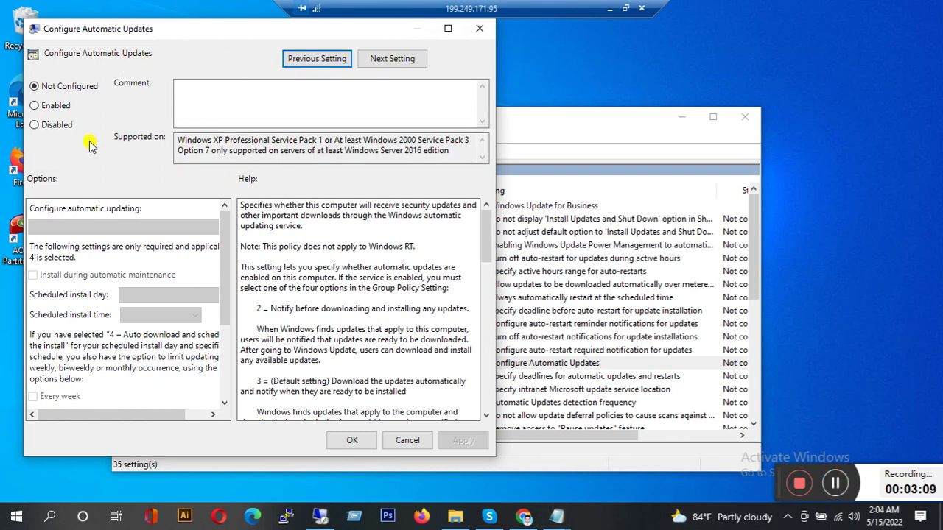
- Enable the policy with automatic updating set to "2 - Notify for download and auto install" and apply it
click(37, 107)
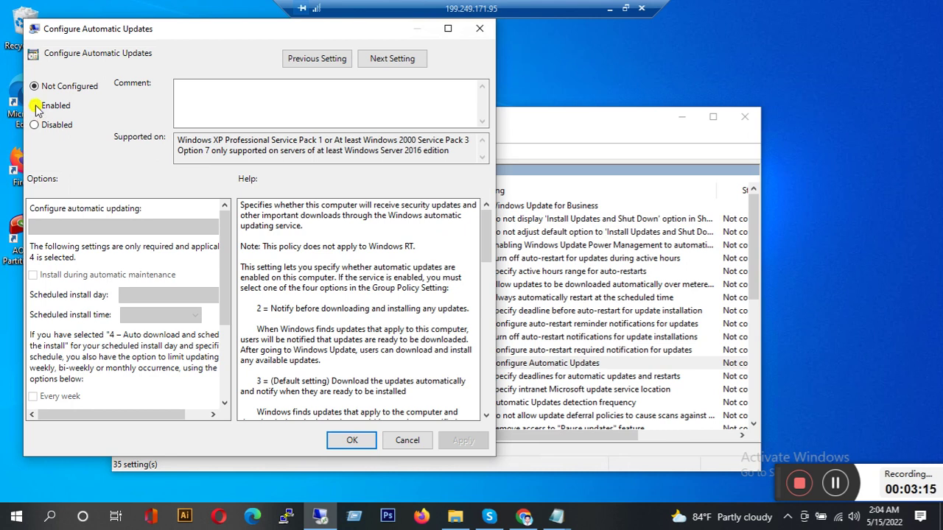
click(36, 106)
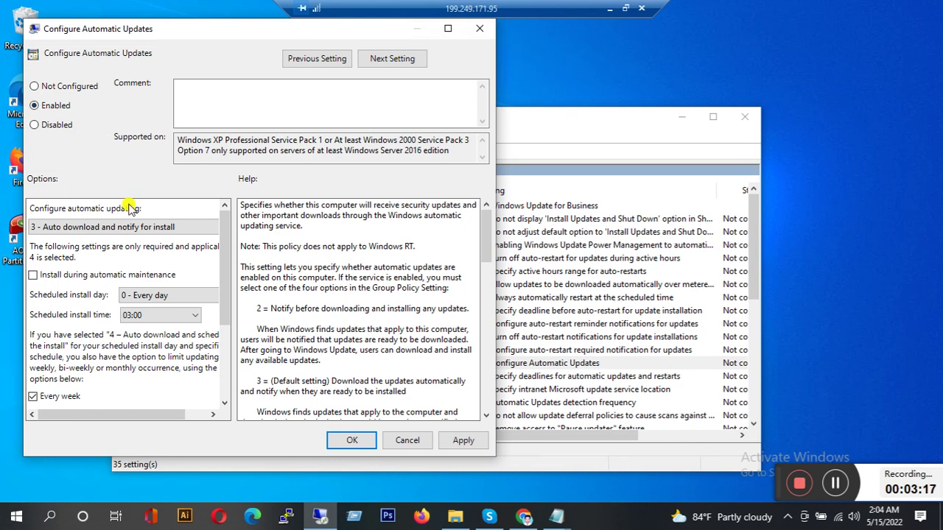
click(177, 231)
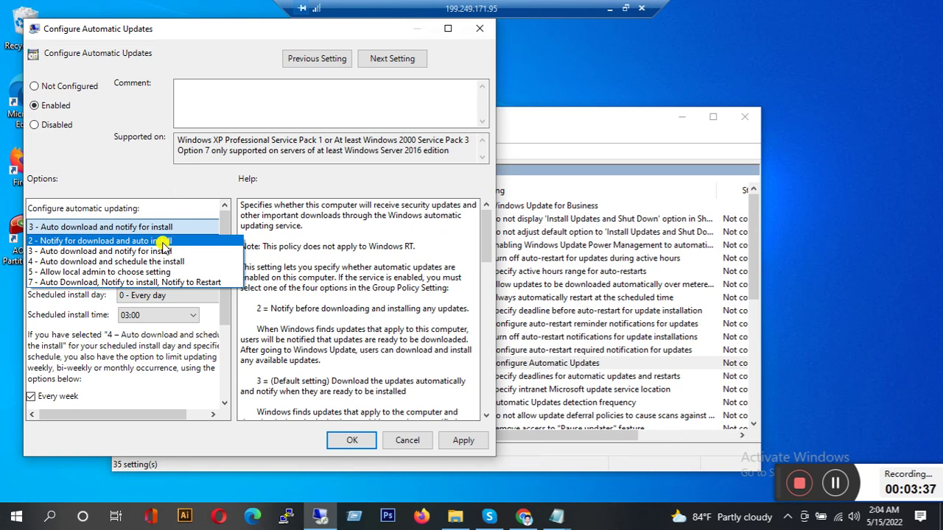
click(163, 241)
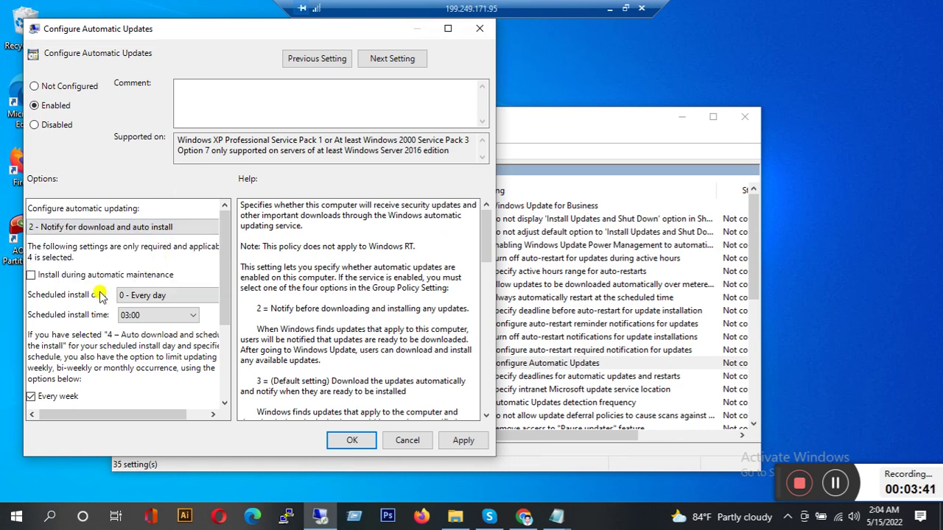
click(829, 492)
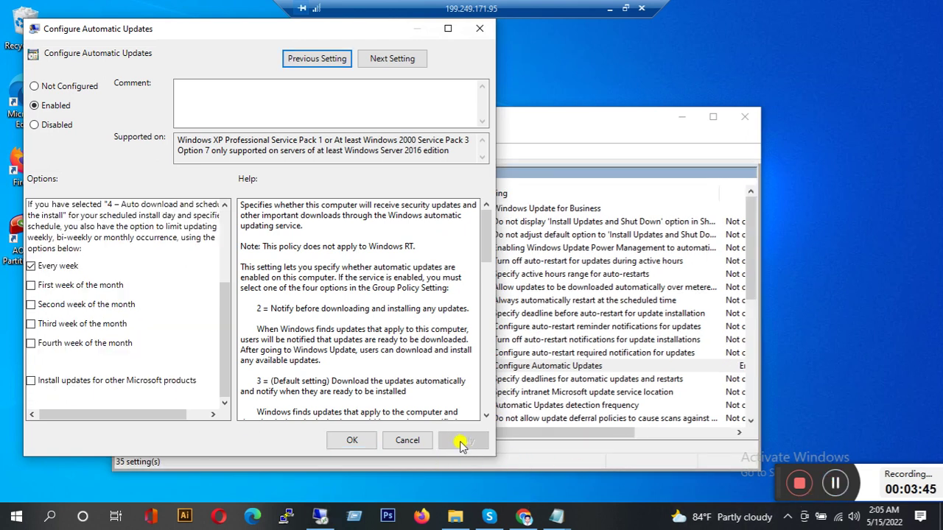
click(353, 440)
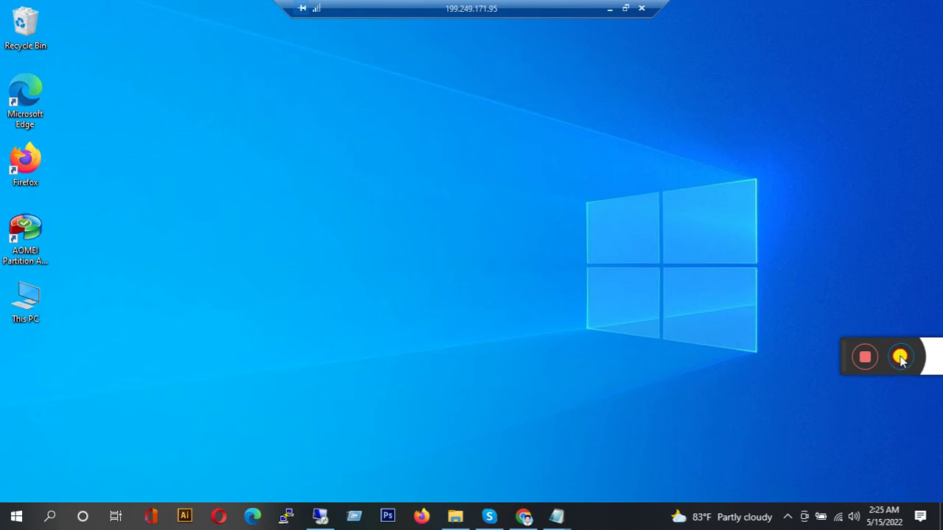
- Open the remote desktop's display settings, look through the Display page and the System categories, and close Settings
right_click(438, 115)
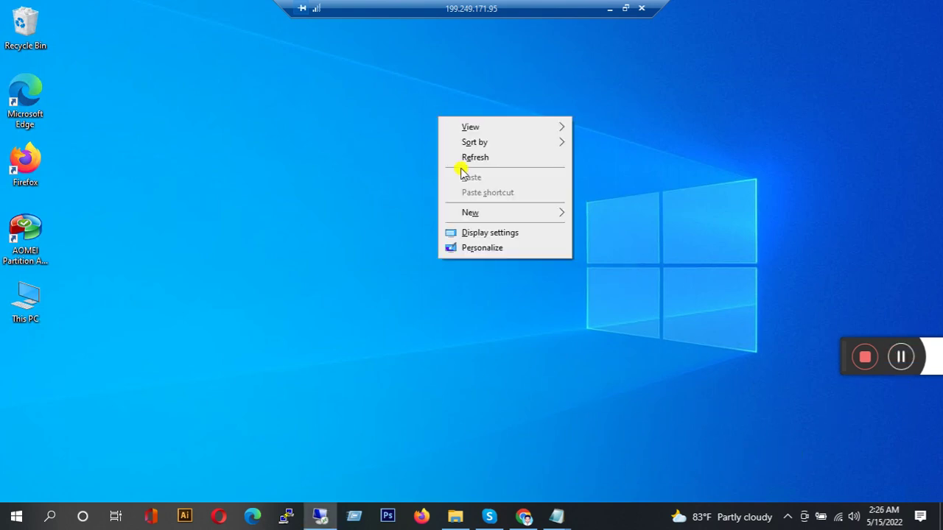
click(487, 232)
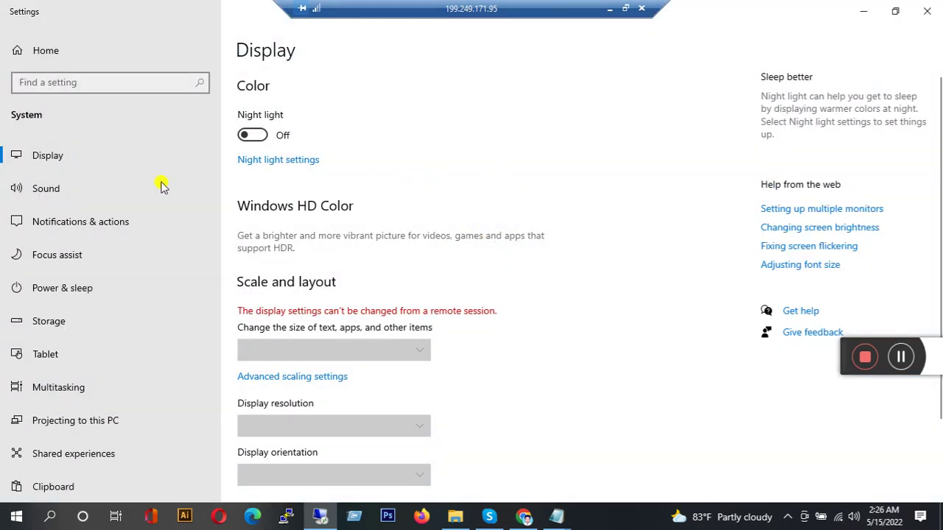
scroll(126, 221, down, 4)
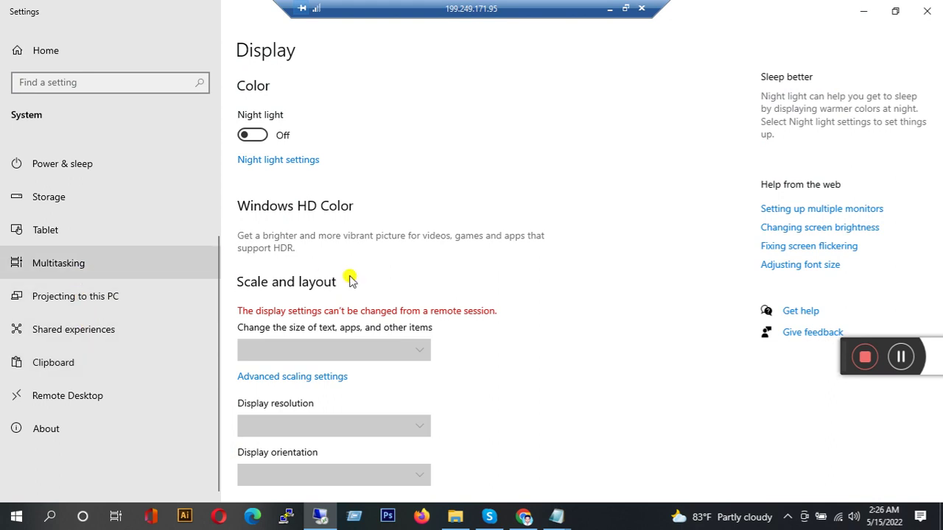
scroll(388, 301, down, 3)
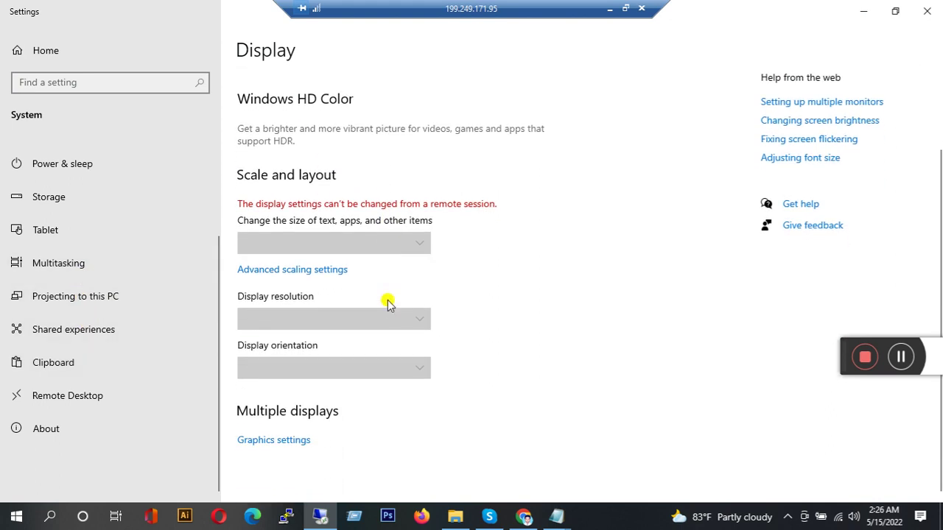
scroll(388, 301, up, 3)
scroll(122, 324, up, 4)
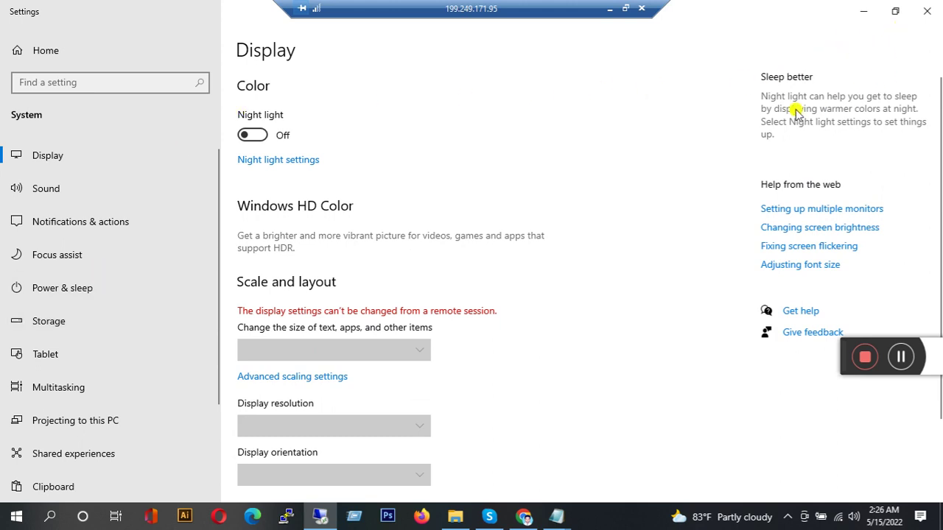
click(929, 15)
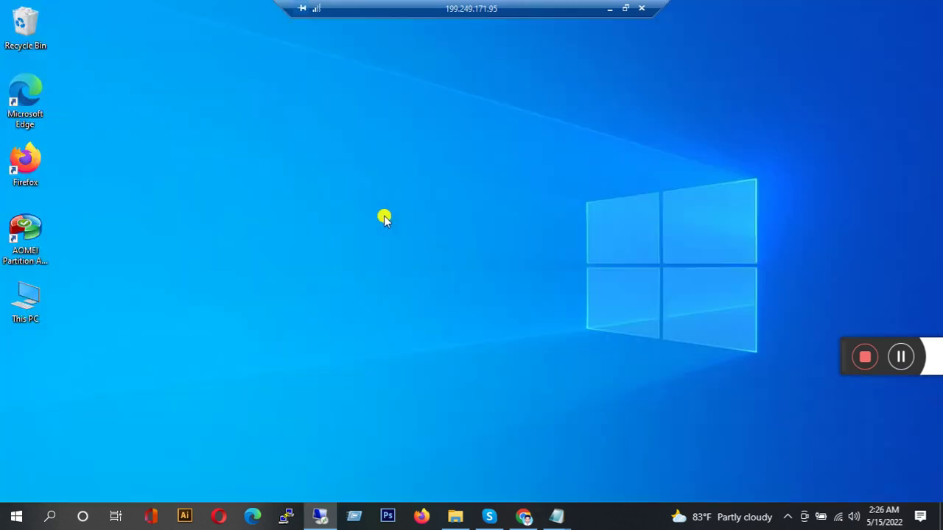
- Open the remote desktop's personalization settings, check the Taskbar and Background pages, and close Settings
right_click(280, 184)
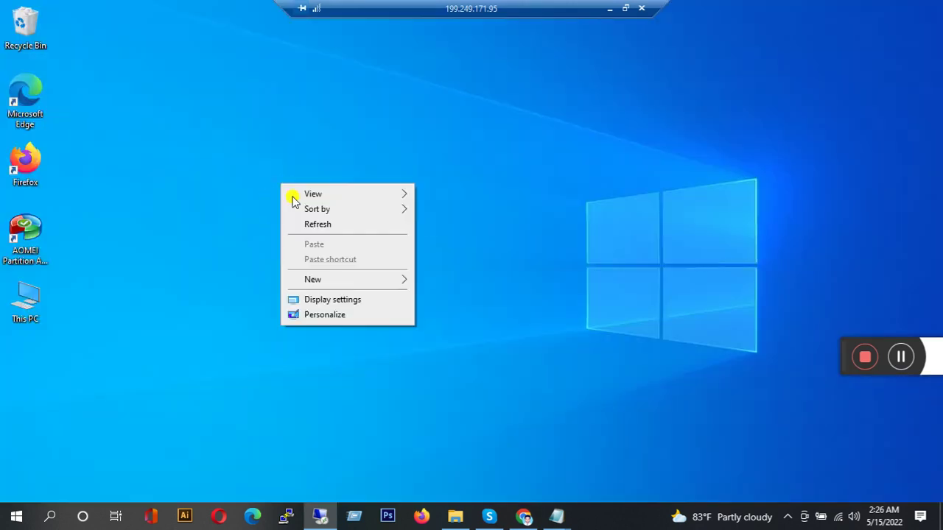
click(340, 314)
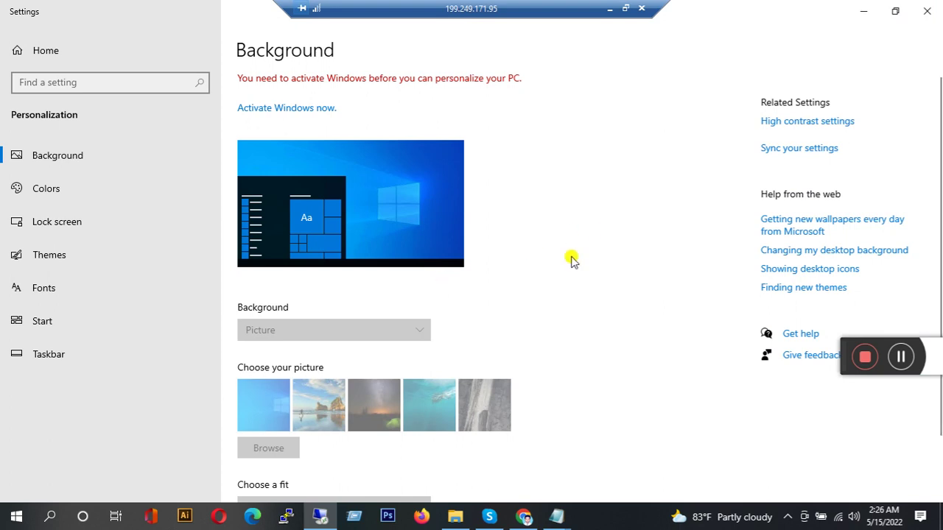
scroll(550, 271, down, 2)
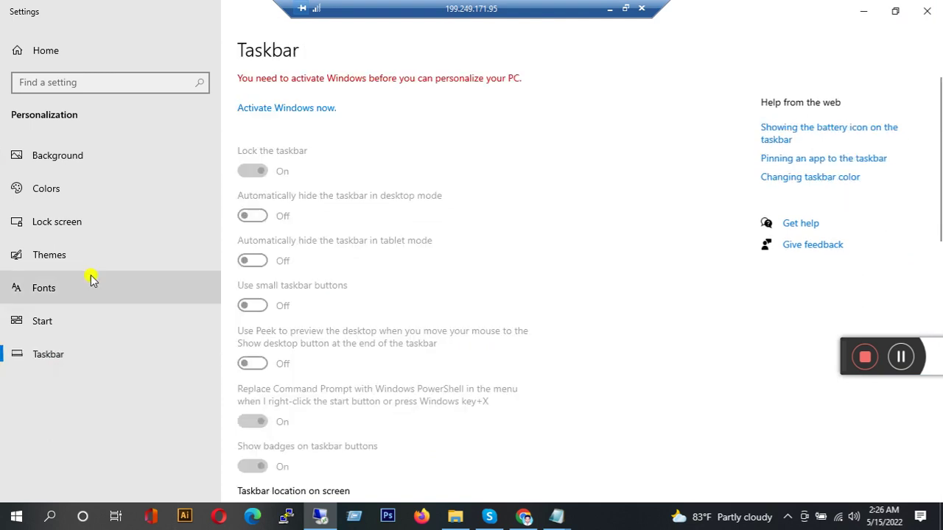
click(45, 156)
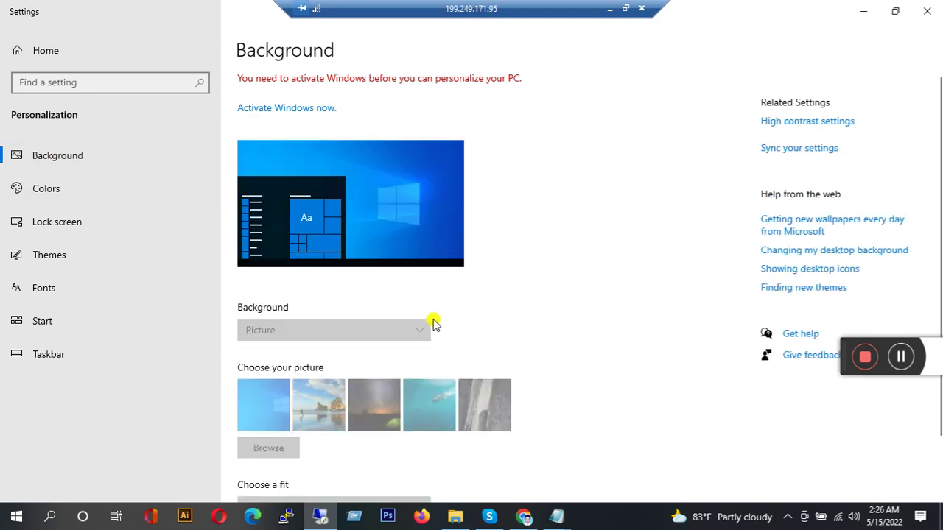
scroll(433, 323, down, 2)
scroll(433, 323, up, 2)
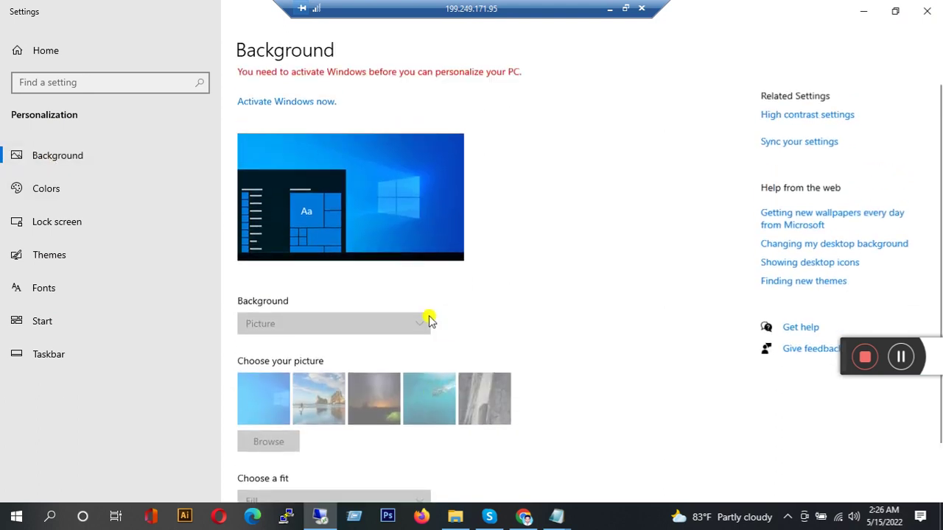
click(926, 11)
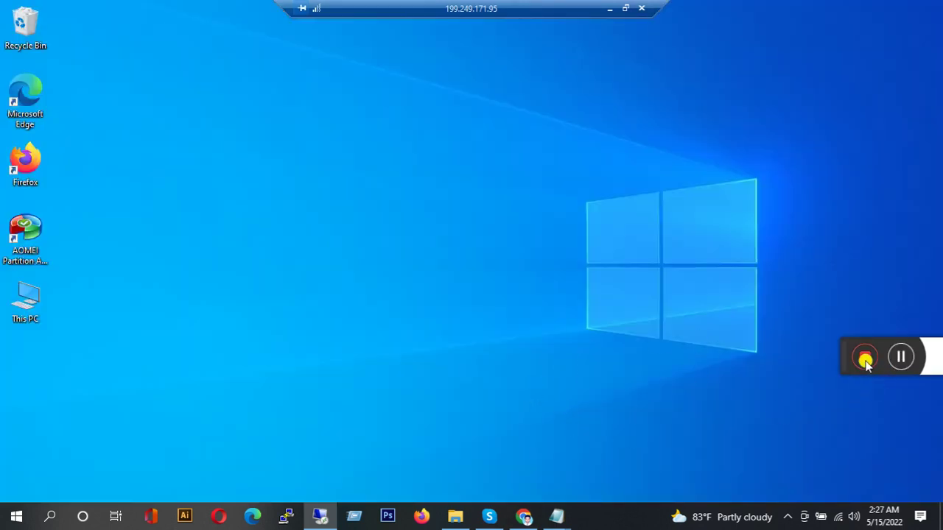
click(866, 361)
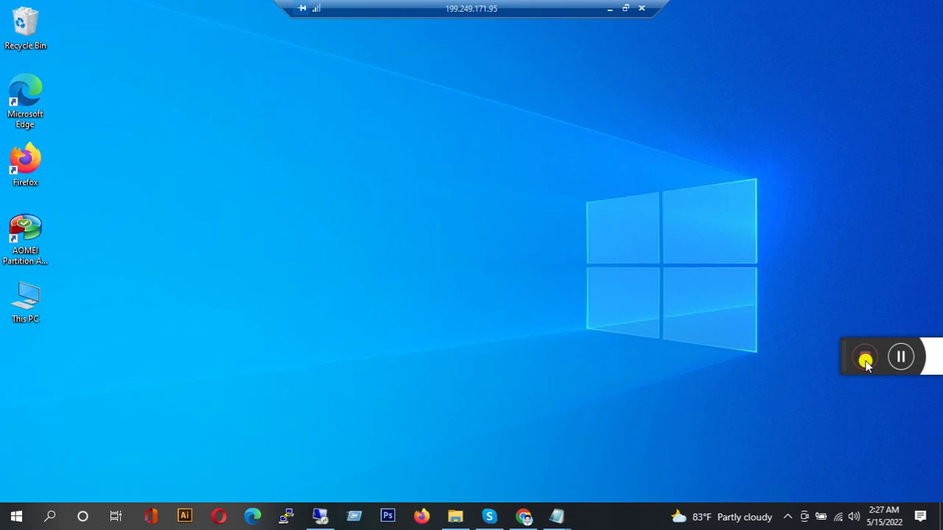